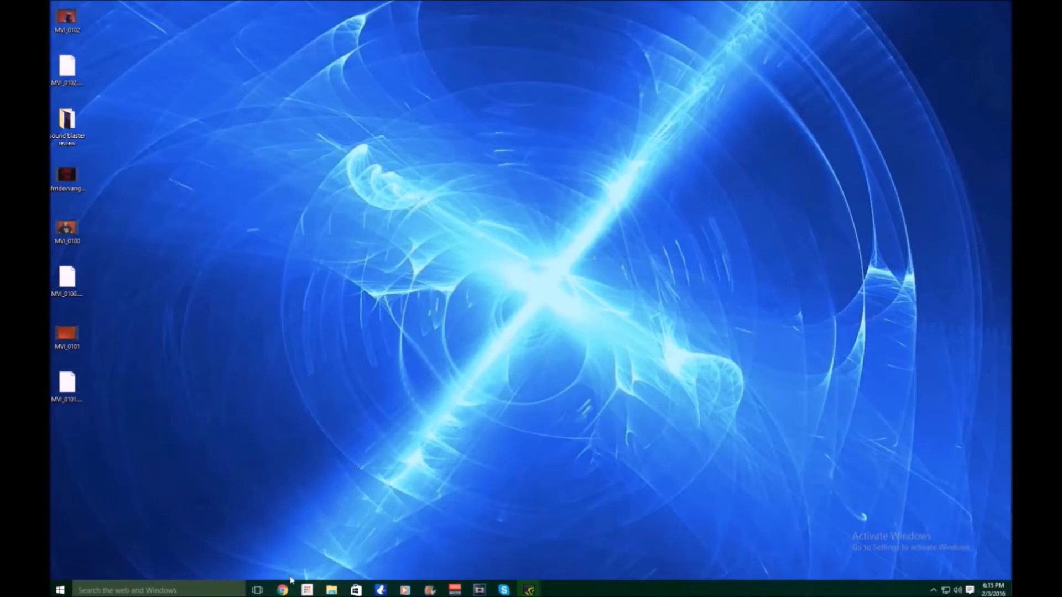
- Maximize the Chrome window and go to xda-developers.com by typing 'xda' in the address bar
mouse_move(284, 588)
left_click(340, 533)
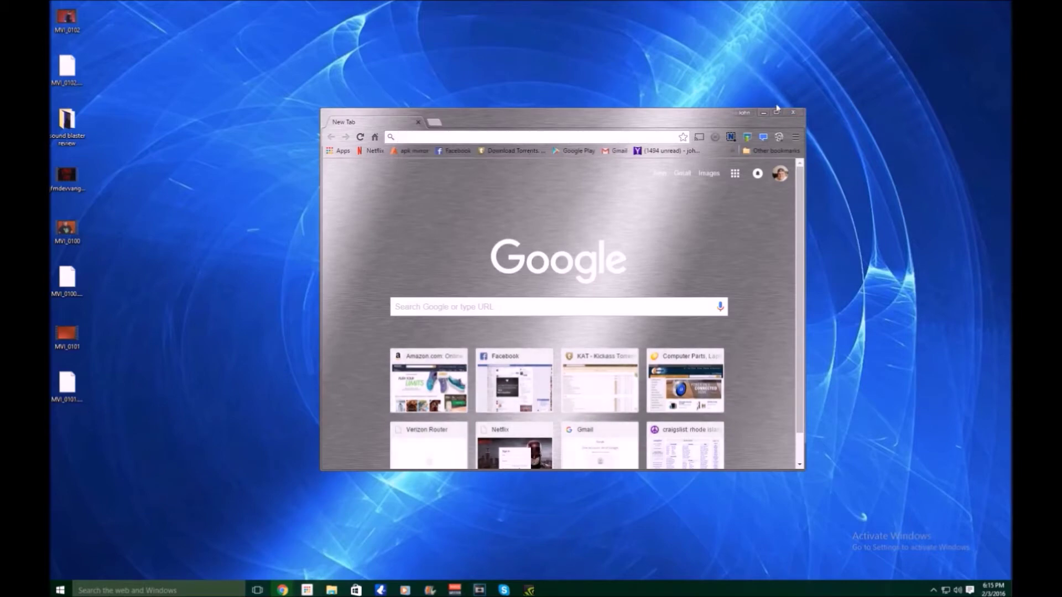
left_click(777, 113)
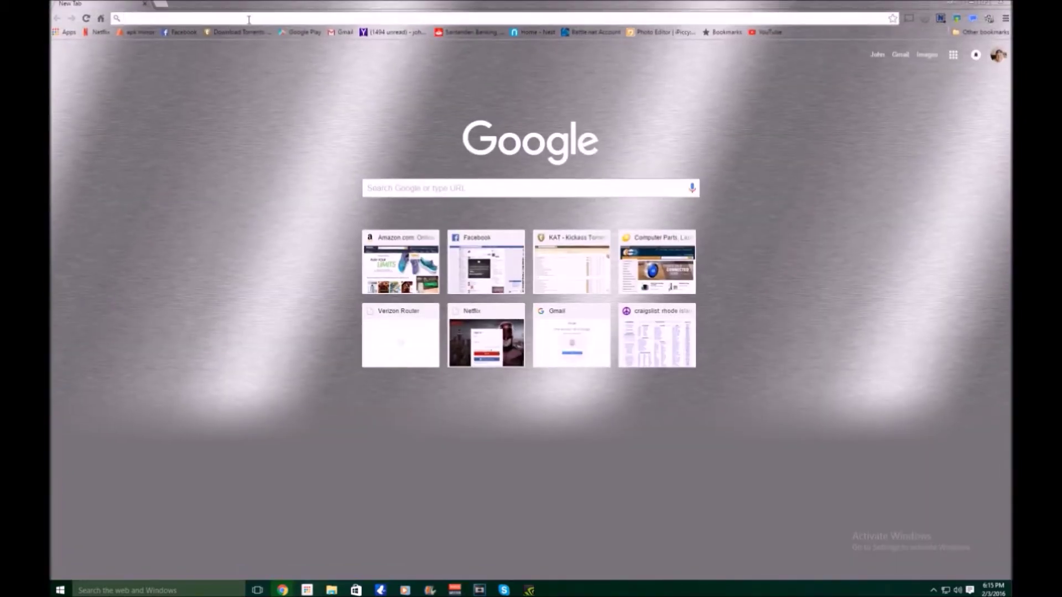
type("xda-developers.com")
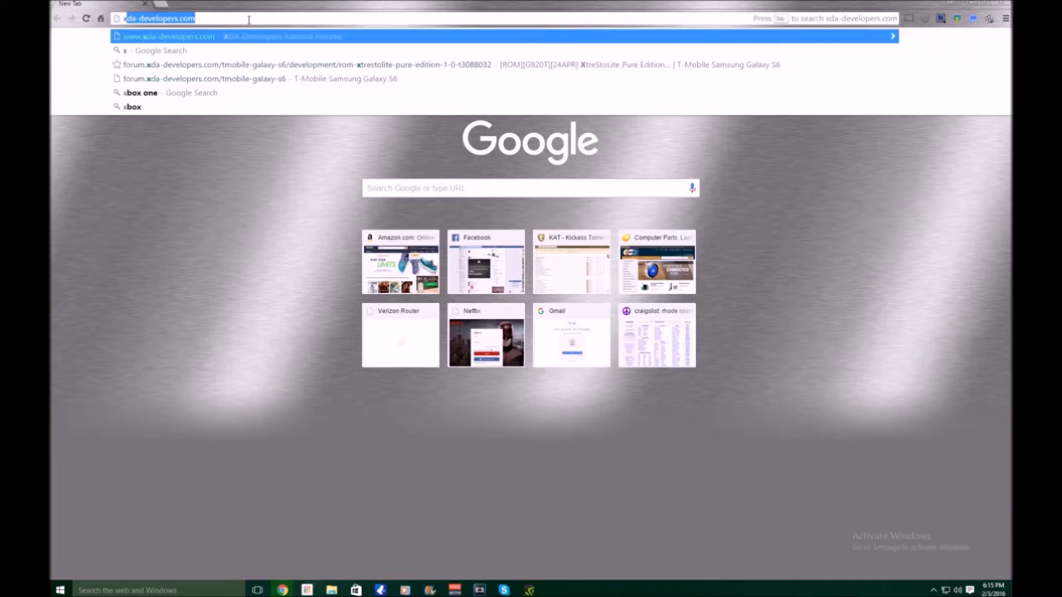
key("Return")
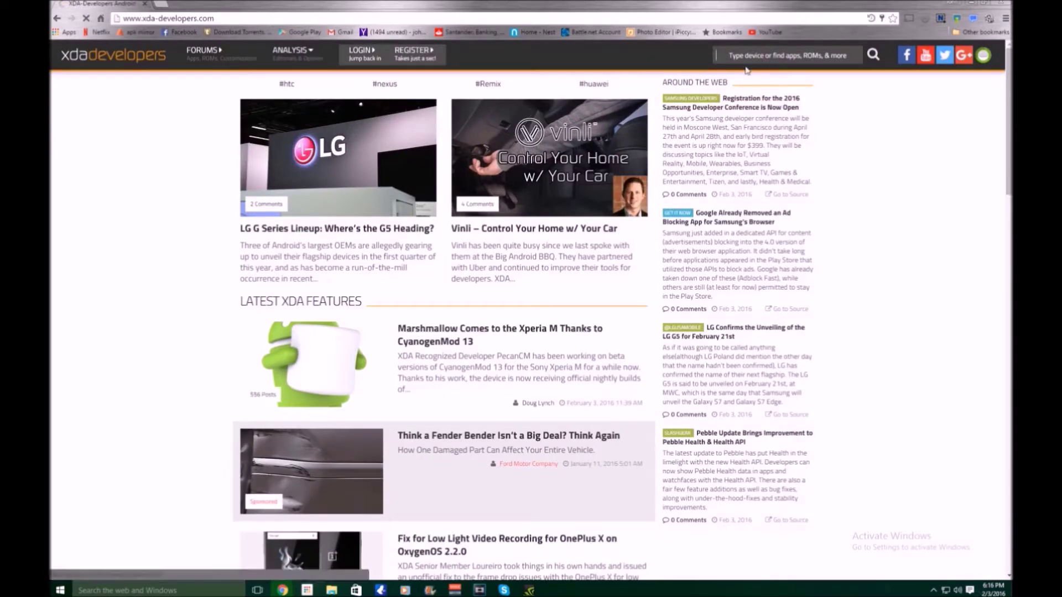
- Search XDA for 'samsung galaxy s6', open the T-Mobile Samsung Galaxy S6 forum, and reach Android Development
type("sam")
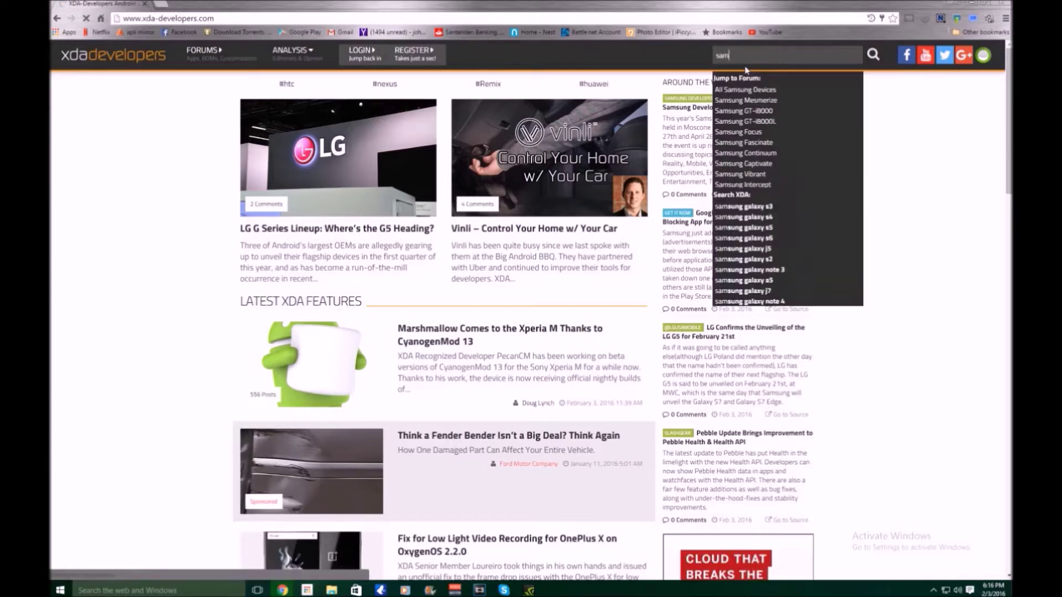
type("su")
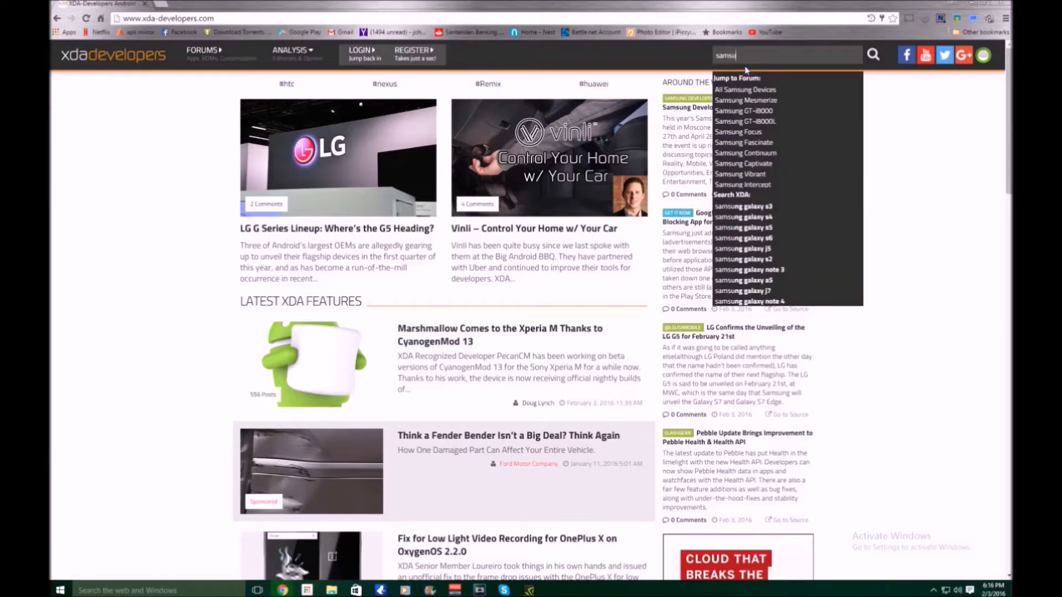
type("ng gala")
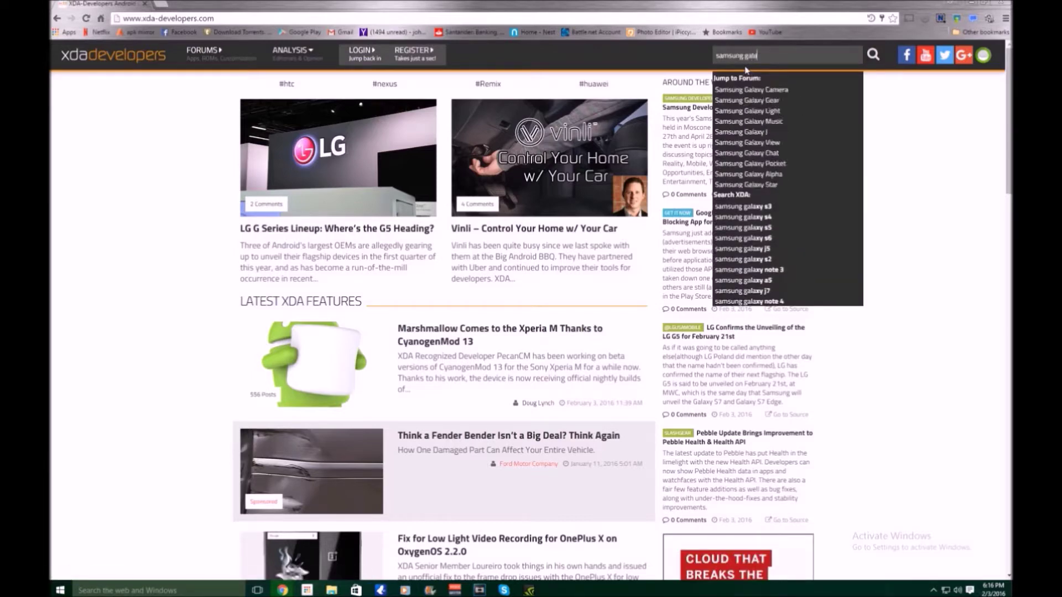
type("xy s")
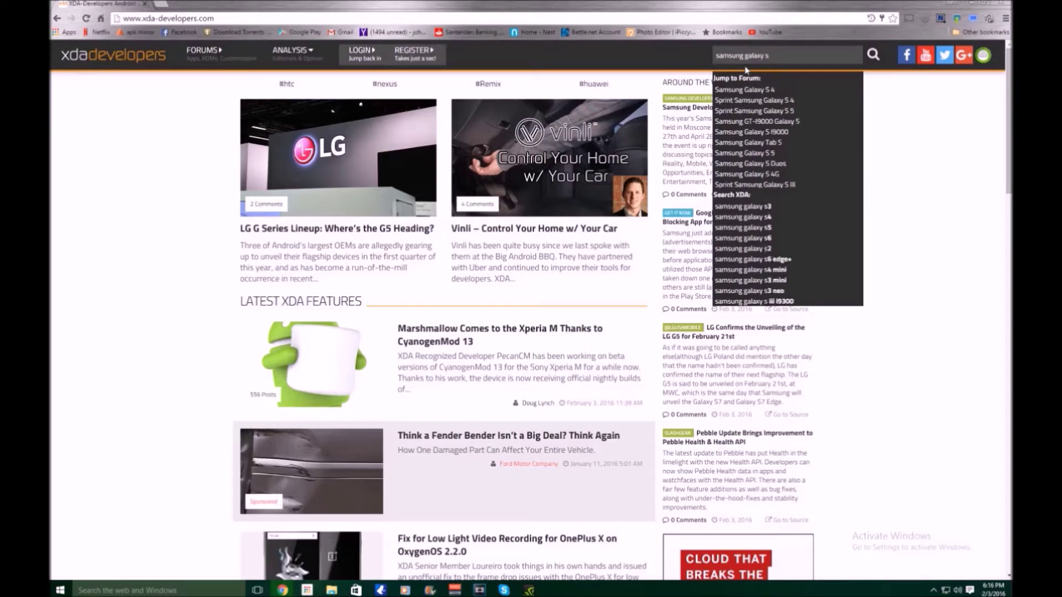
type("6")
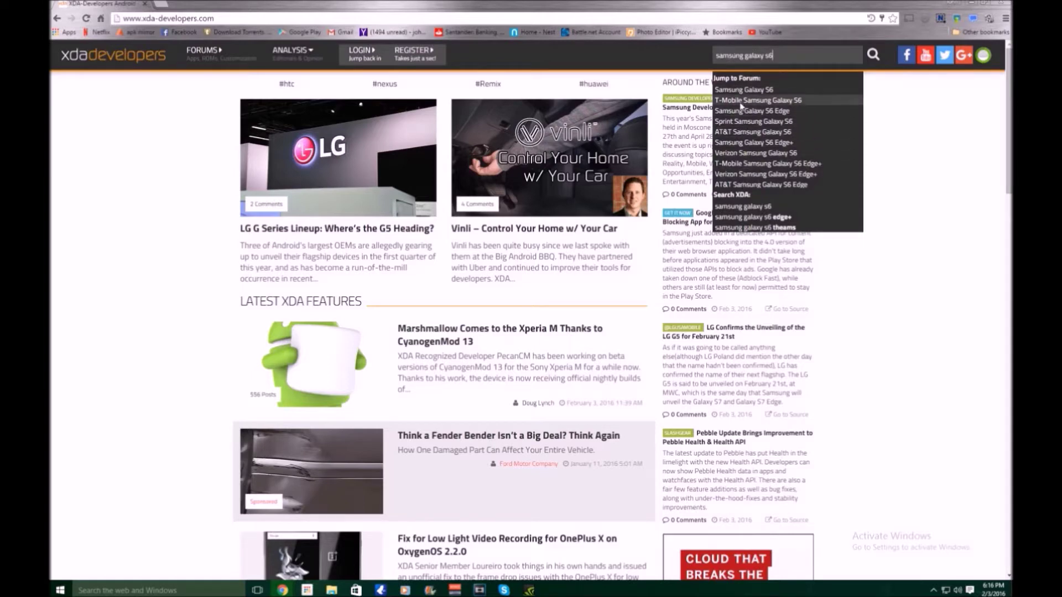
left_click(741, 101)
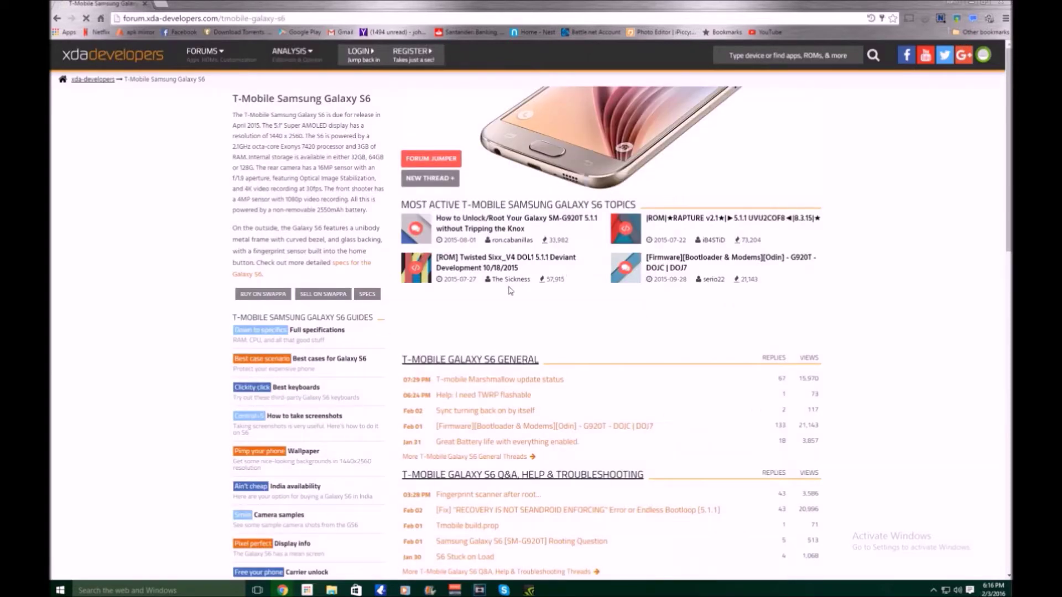
scroll(512, 290, "down", 3)
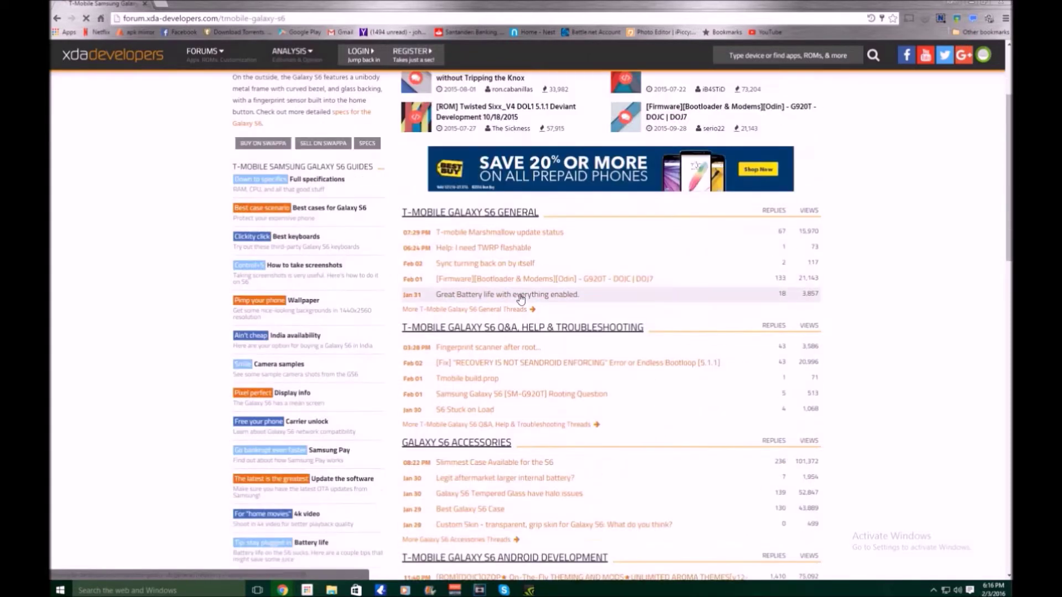
scroll(520, 264, "down", 1)
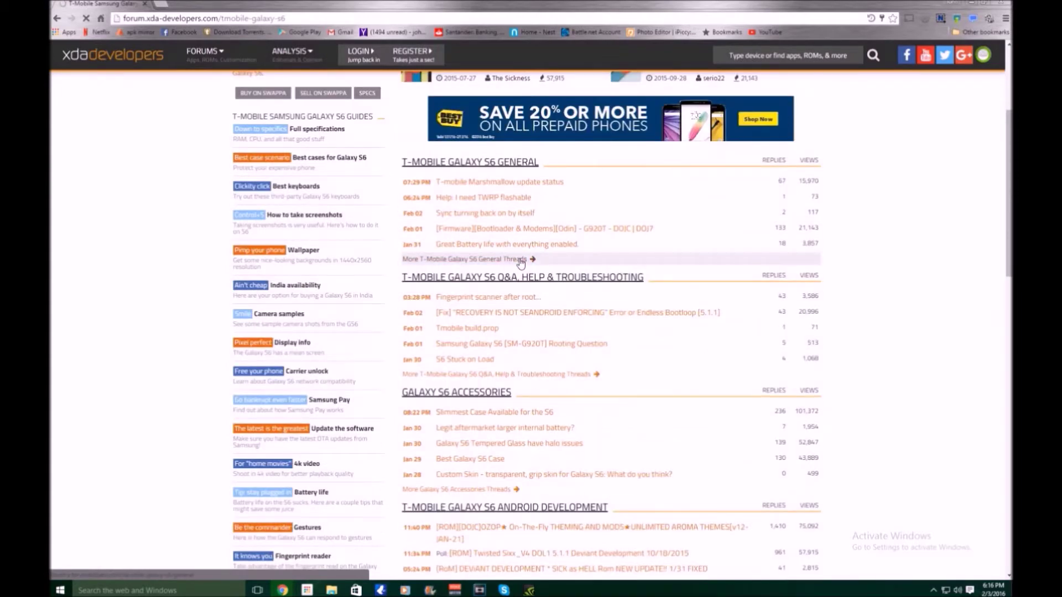
scroll(520, 264, "down", 3)
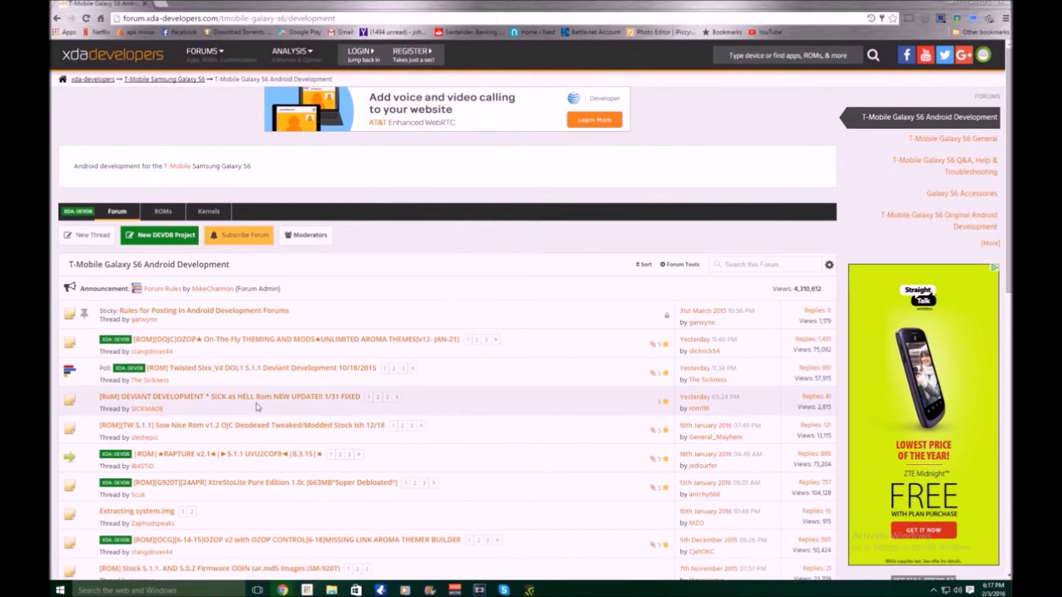
- Open the '[ROM] Stock 5.1.1 AND 5.0.2 Firmware ODIN tar.md5 Images' thread and find post #2's download links
scroll(257, 407, "down", 1)
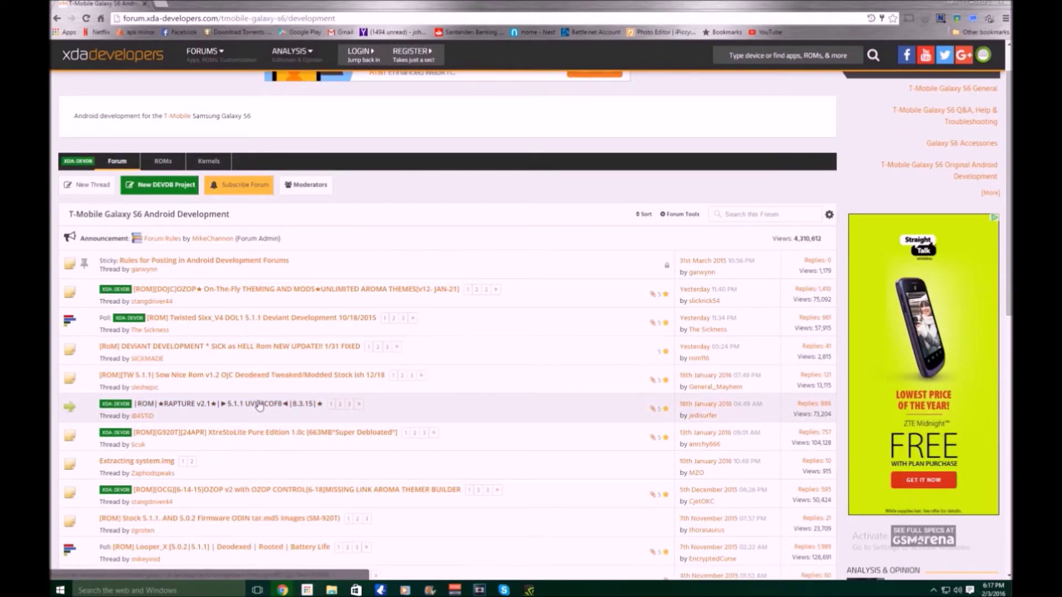
left_click(222, 518)
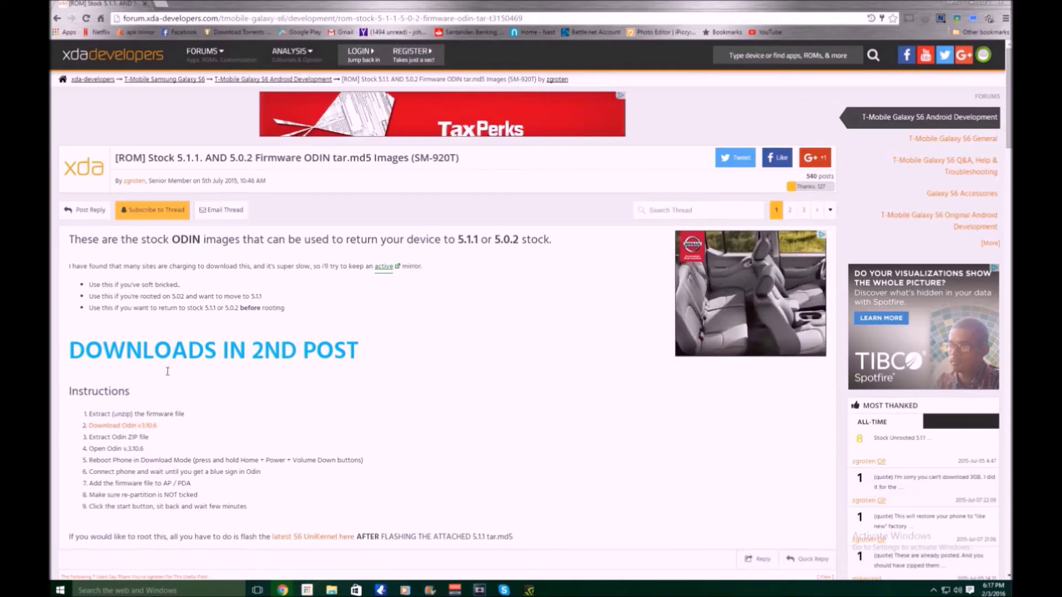
scroll(165, 394, "down", 1)
scroll(164, 393, "down", 2)
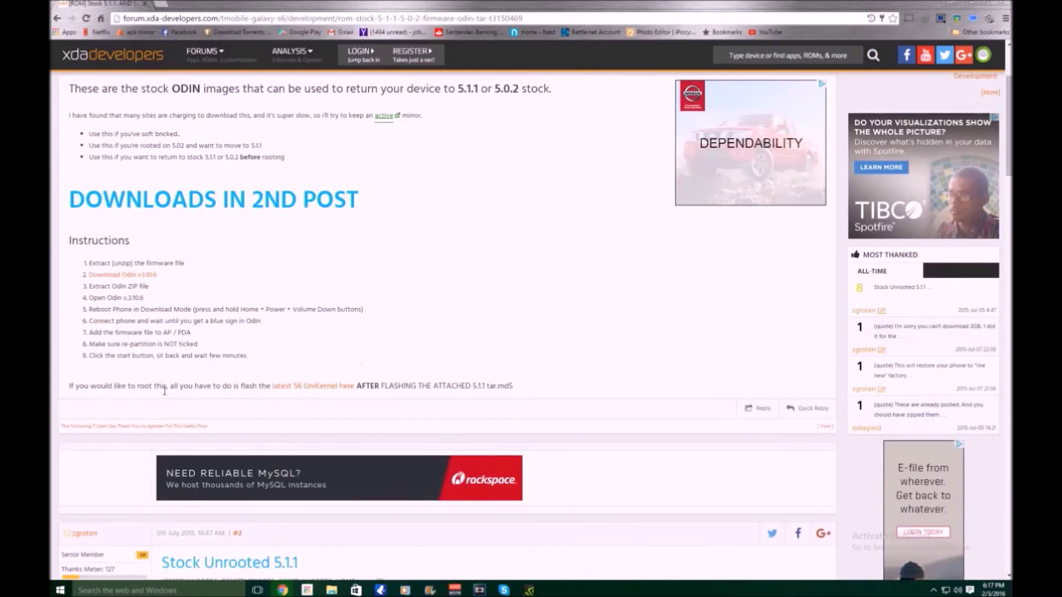
scroll(157, 388, "up", 1)
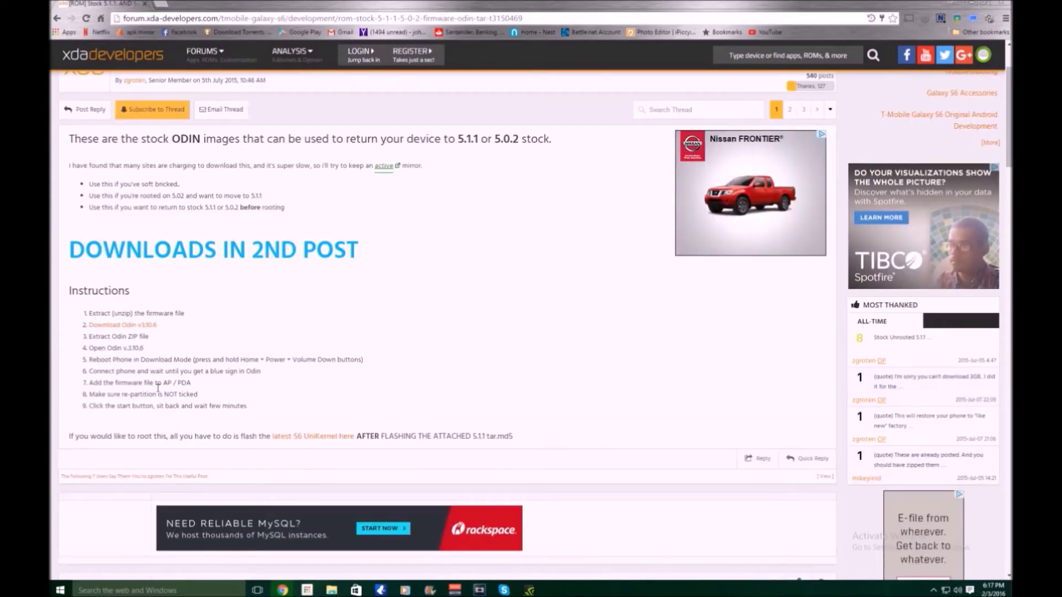
scroll(151, 370, "down", 8)
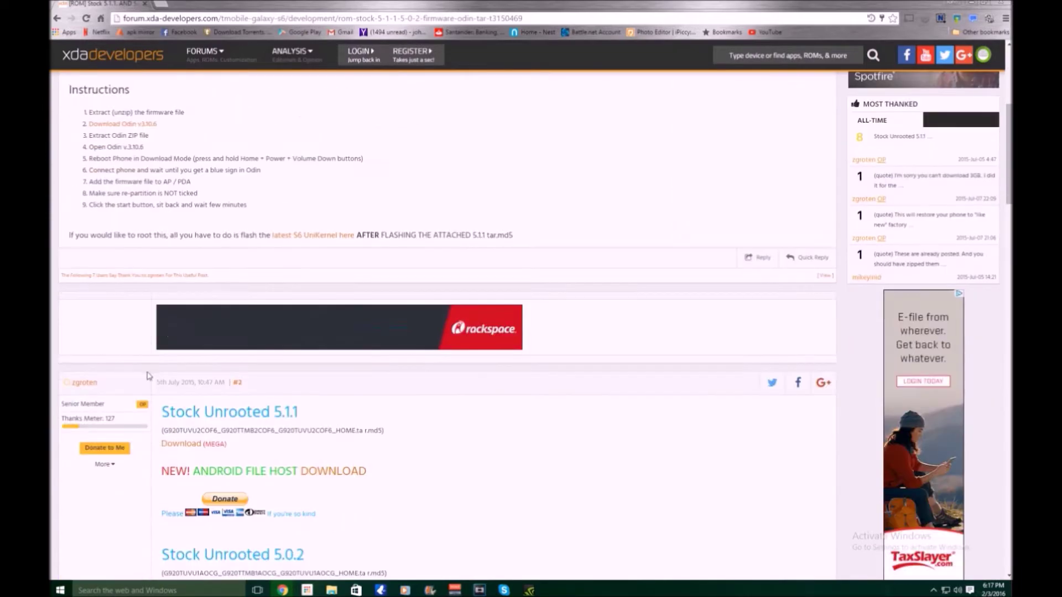
scroll(146, 380, "down", 1)
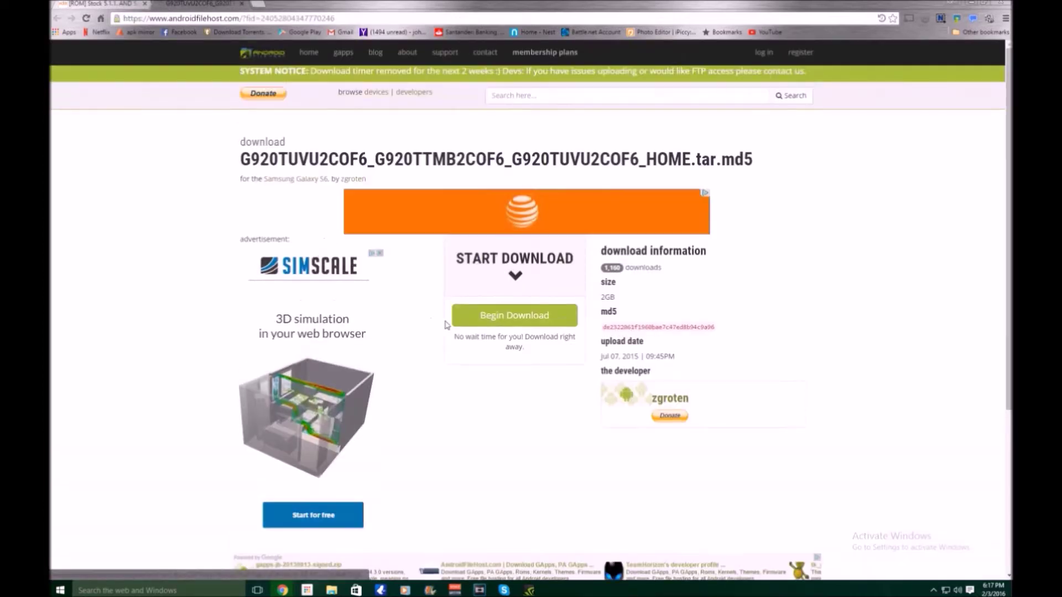
- Download the G920TUVU2COF6 HOME.tar.md5 firmware from the primary Quebec mirror, then return to the XDA thread
left_click(490, 316)
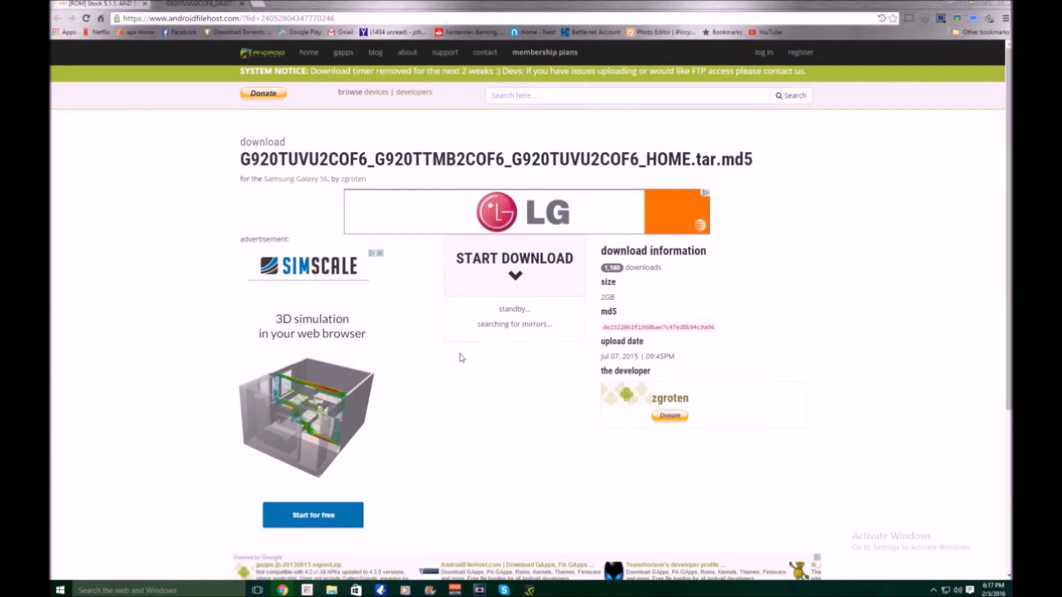
left_click(517, 403)
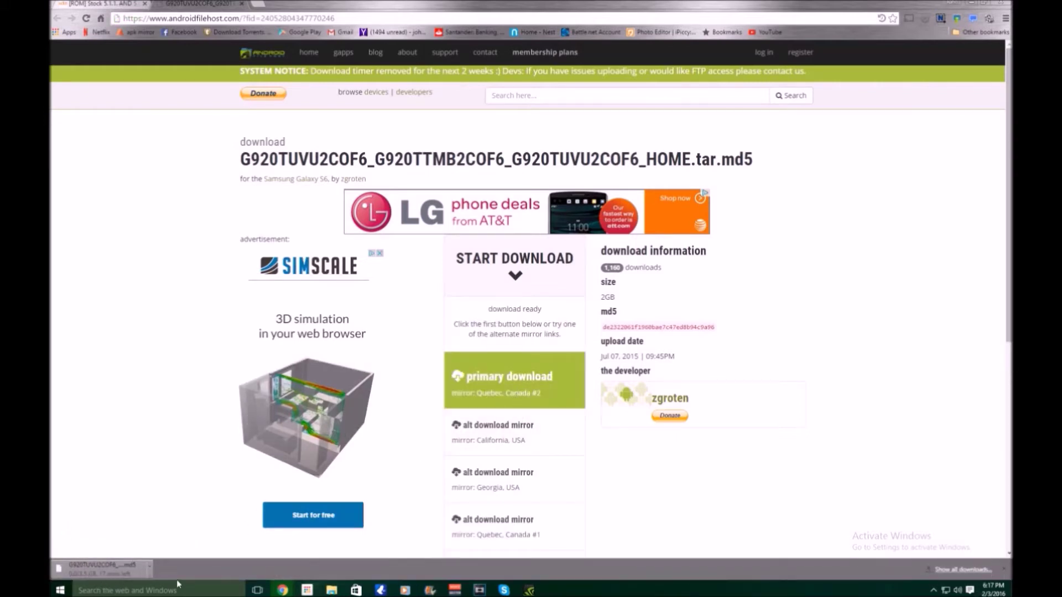
left_click(91, 7)
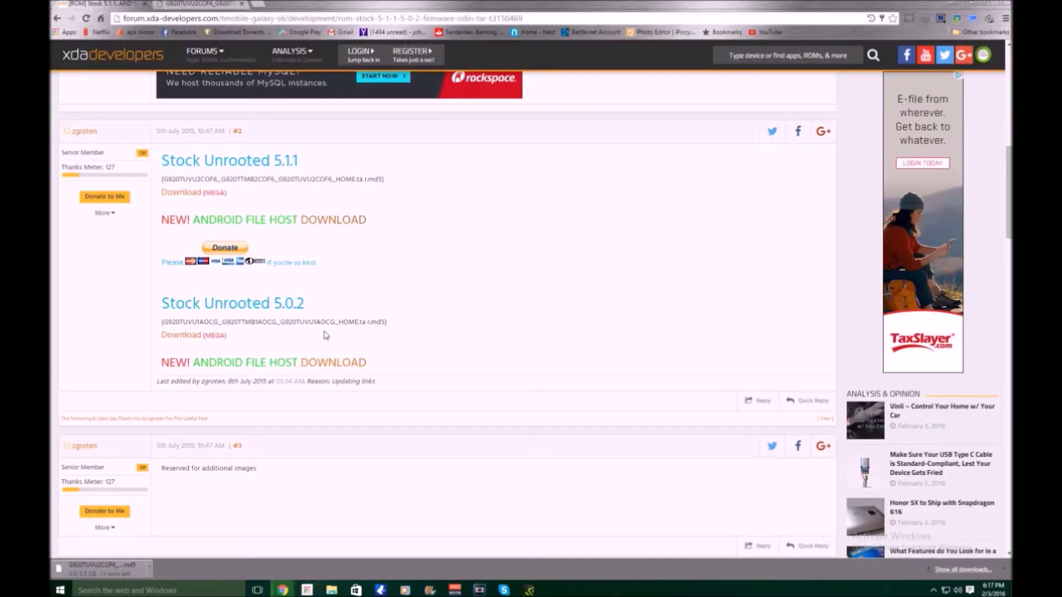
- Close the unavailable MEGA page and search XDA Developers for 'odin'
scroll(323, 334, "up", 5)
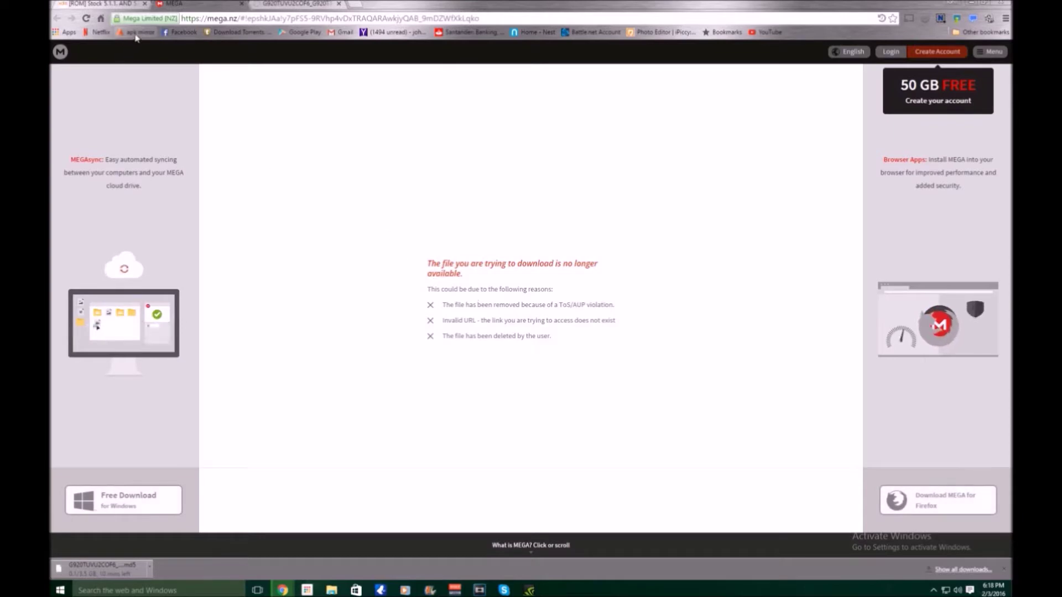
left_click(241, 4)
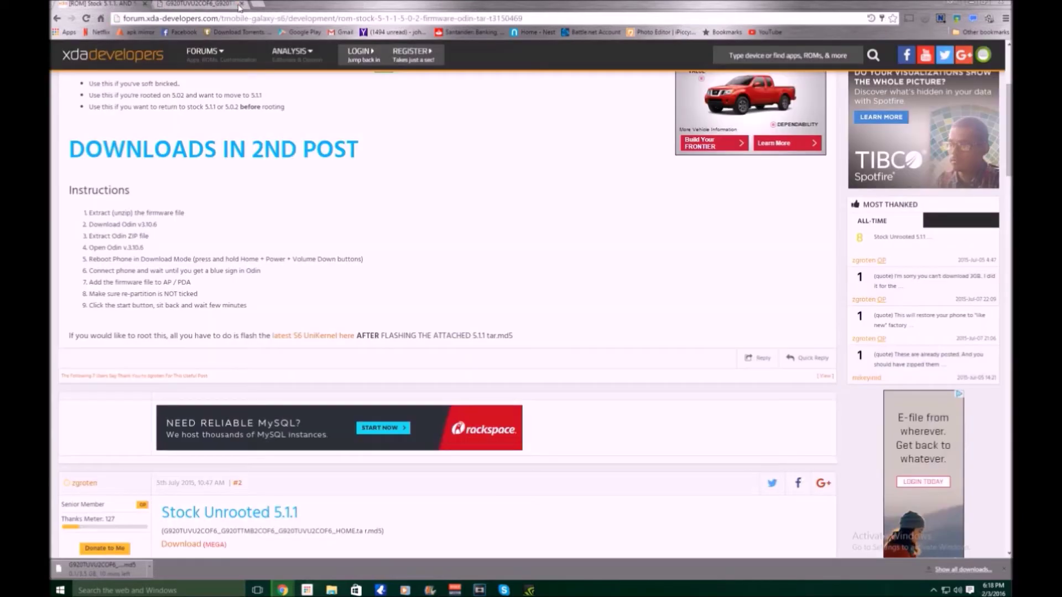
scroll(330, 193, "up", 4)
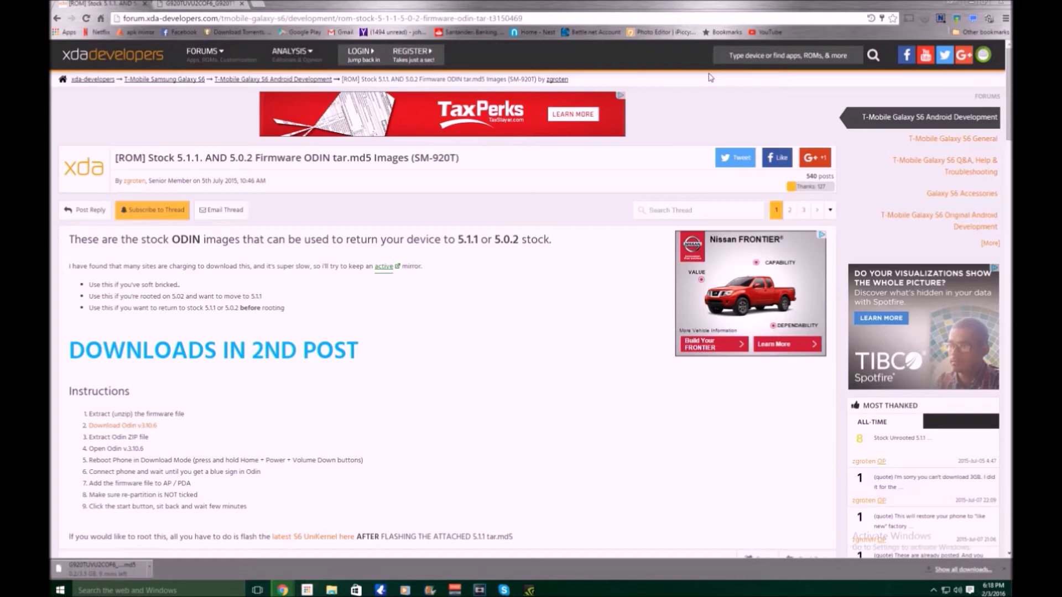
type("odin")
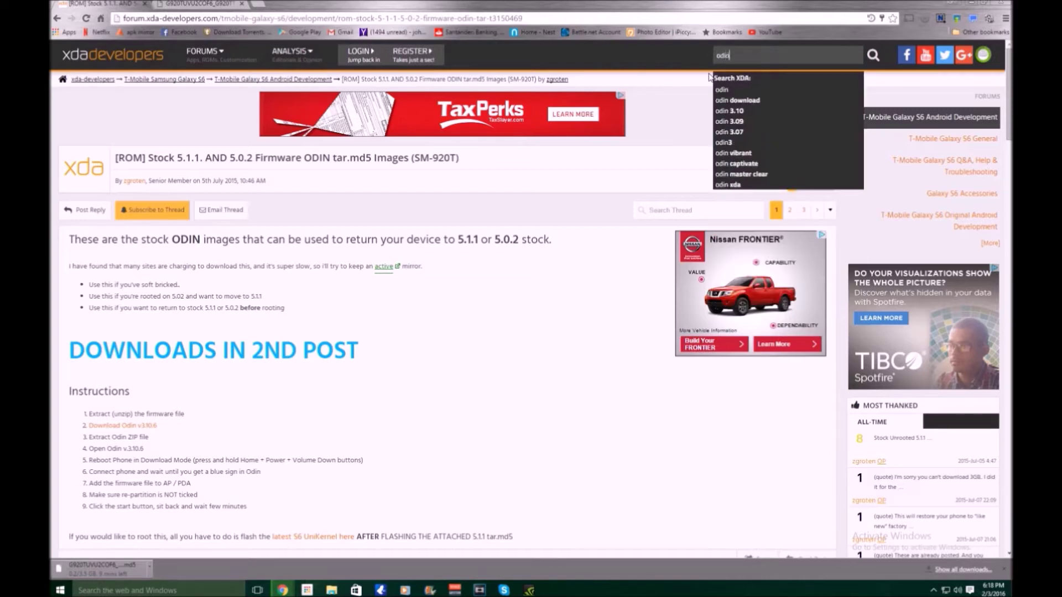
key("Return")
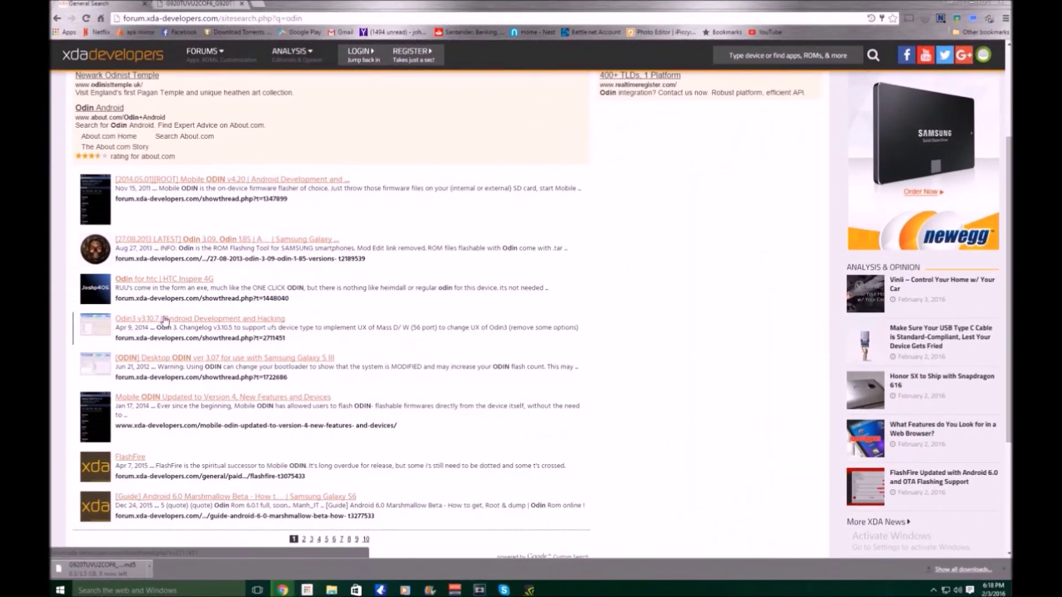
- Open the Odin3 v3.10.7 thread and download its Odin3_v3.10.7.zip attachment
left_click(165, 319)
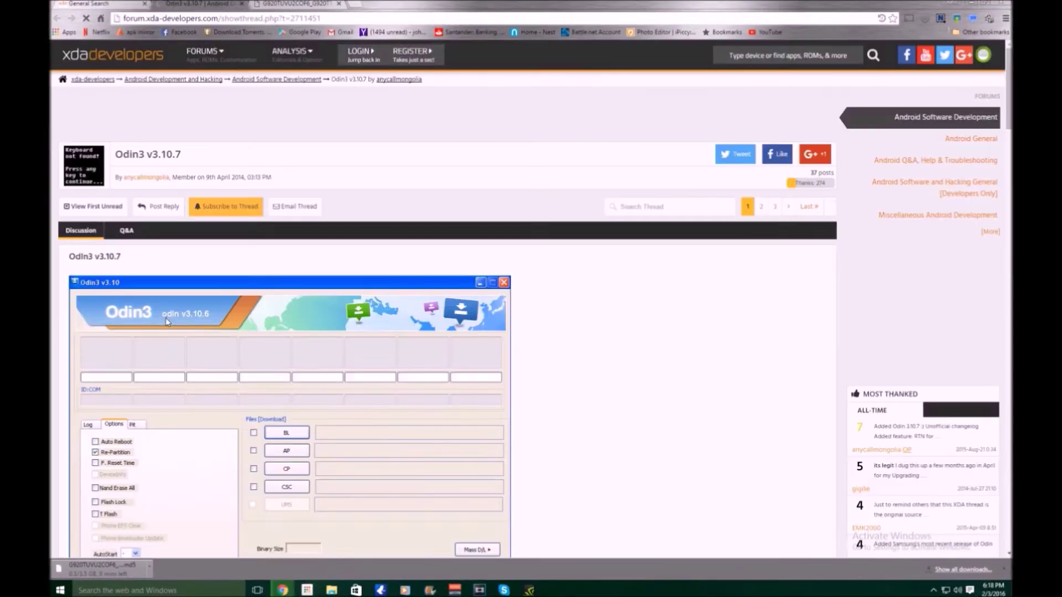
scroll(165, 319, "down", 6)
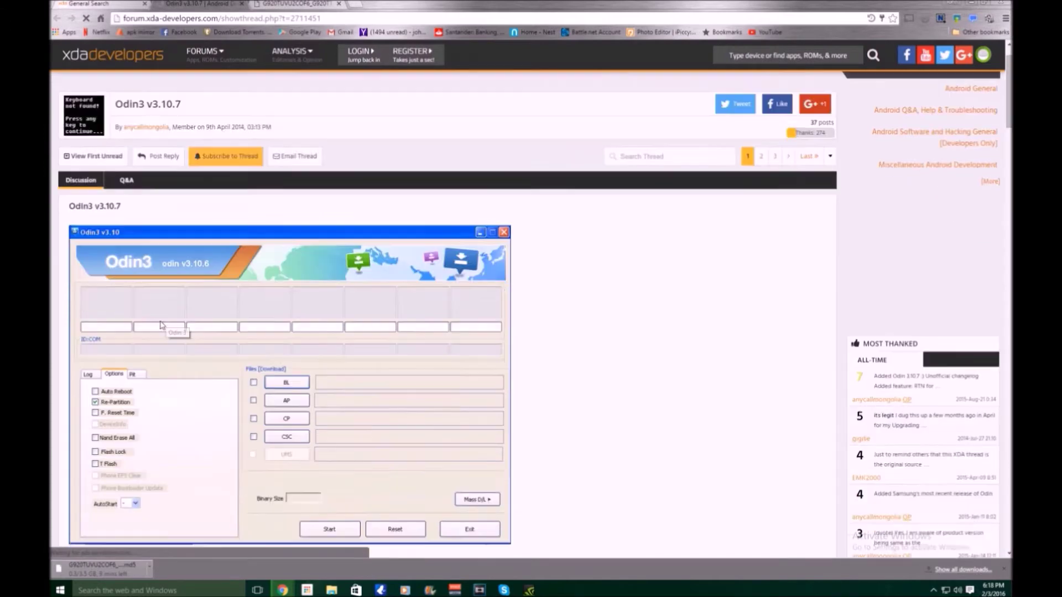
scroll(159, 327, "down", 5)
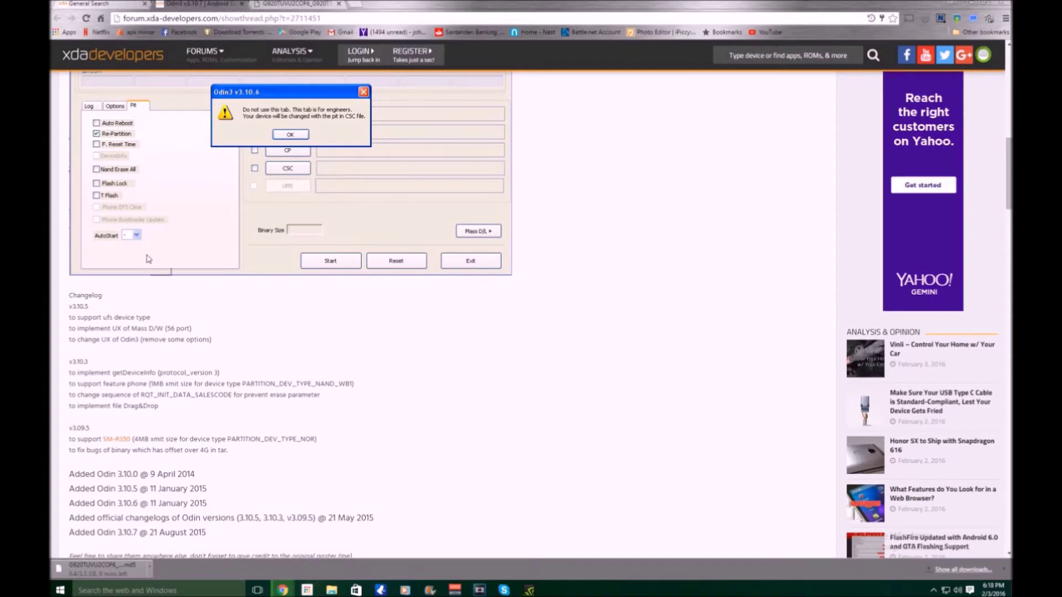
scroll(145, 257, "down", 4)
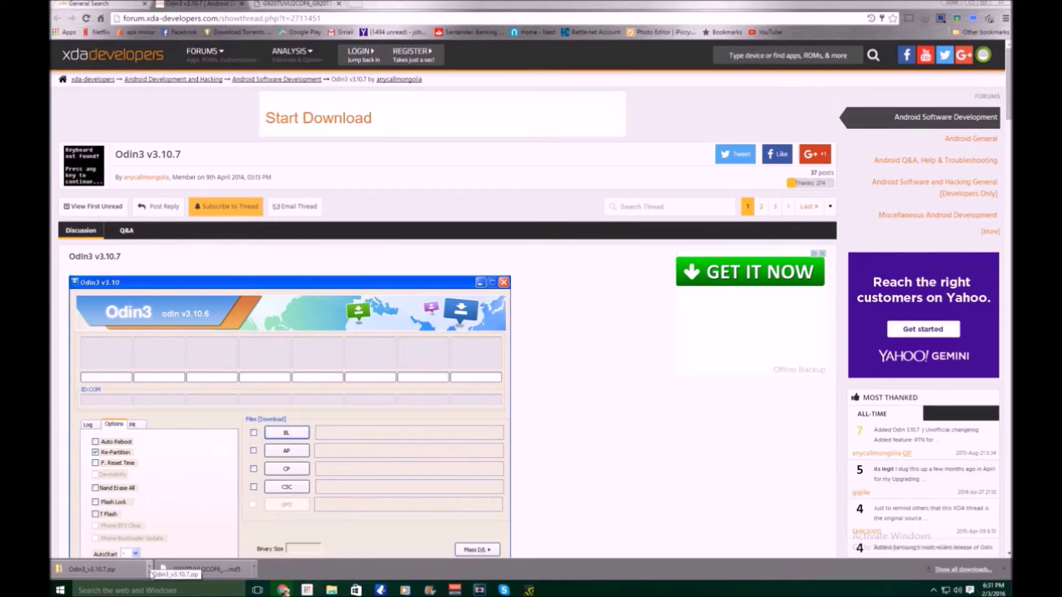
- Show Odin3_v3.10.7.zip in Downloads and use 7-Zip to extract it to an Odin3_v3.10.7 folder
left_click(150, 569)
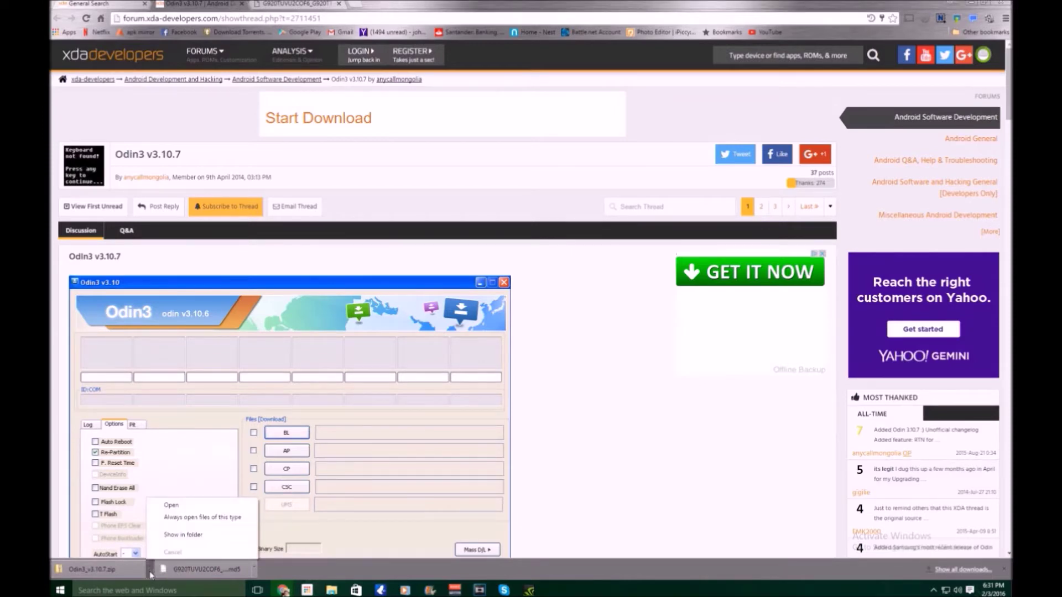
left_click(188, 534)
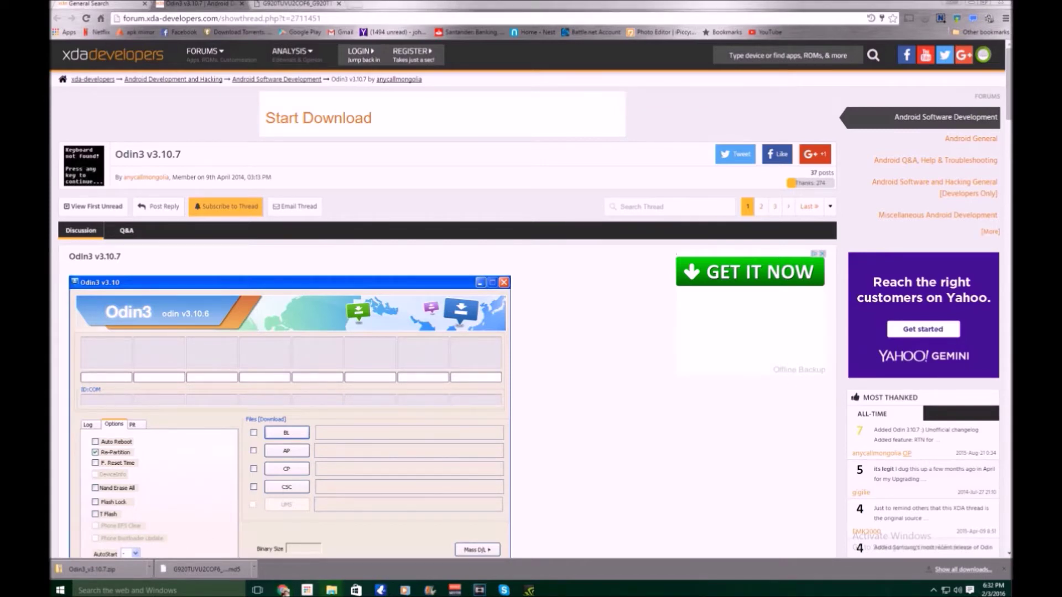
left_click_drag(1001, 254, 556, 145)
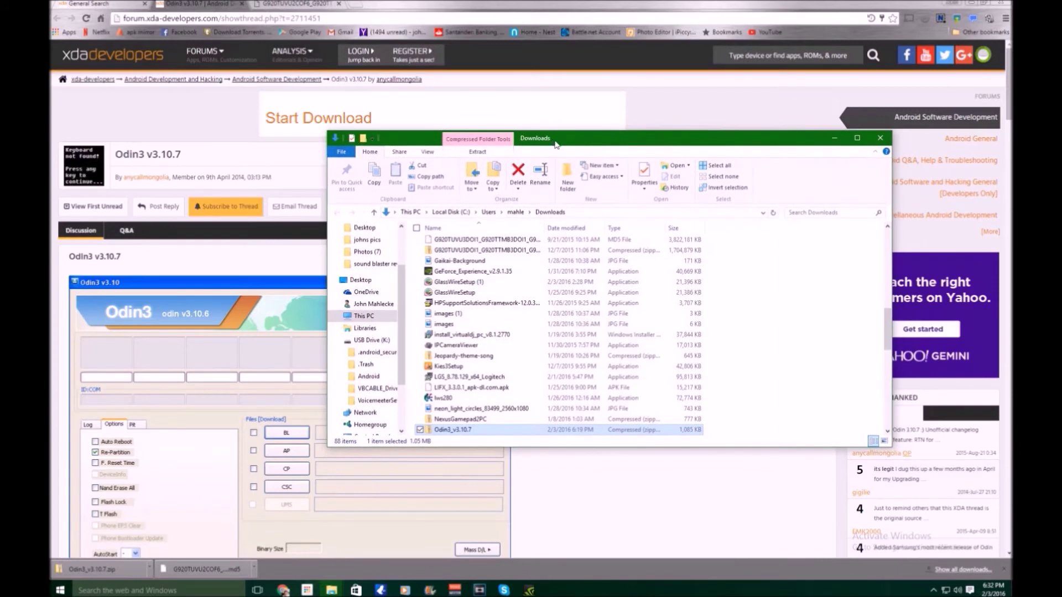
right_click(473, 430)
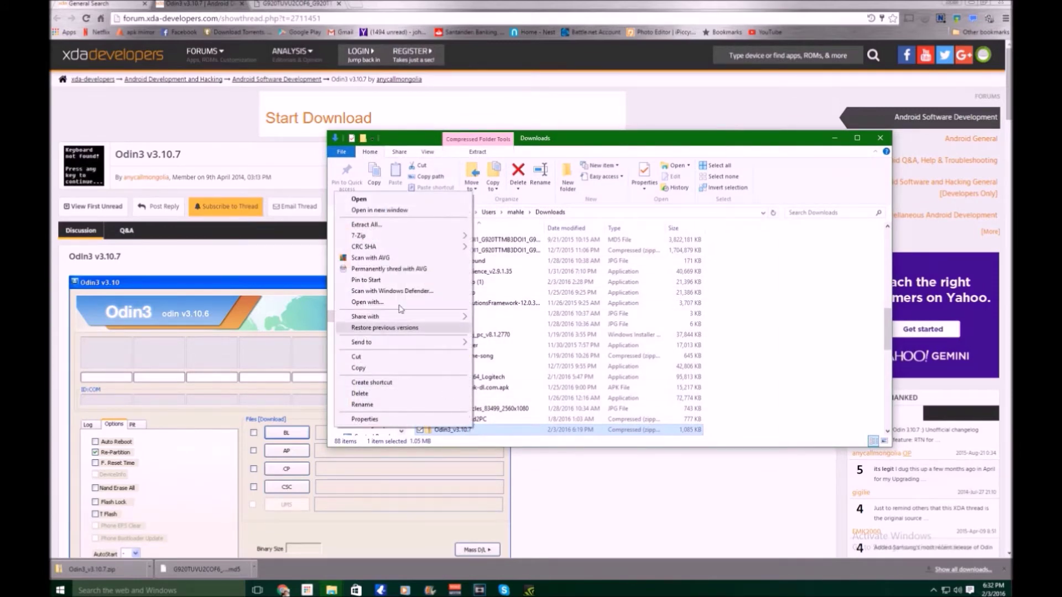
mouse_move(410, 240)
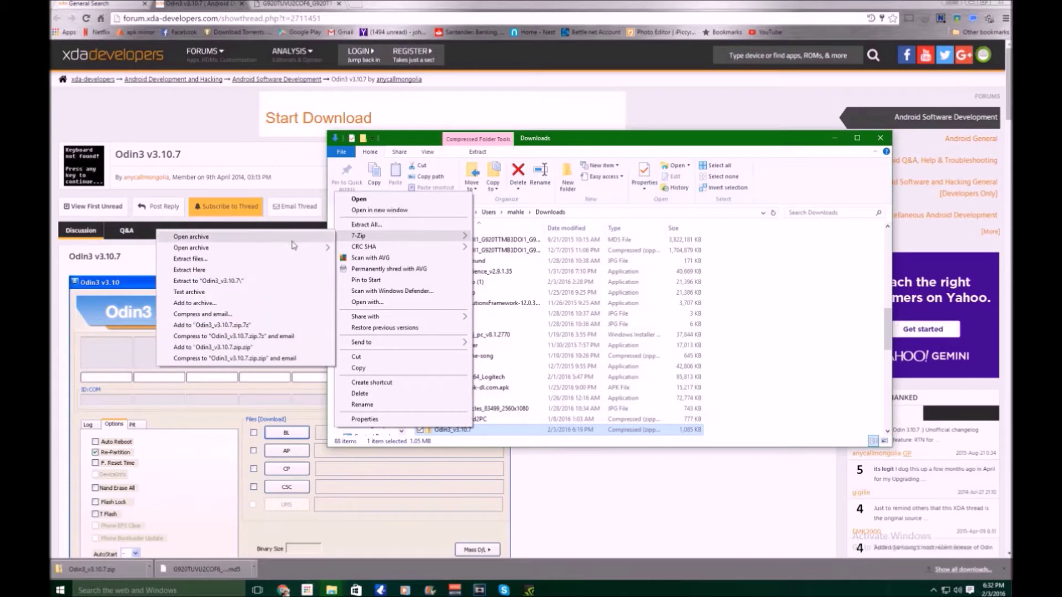
left_click(261, 282)
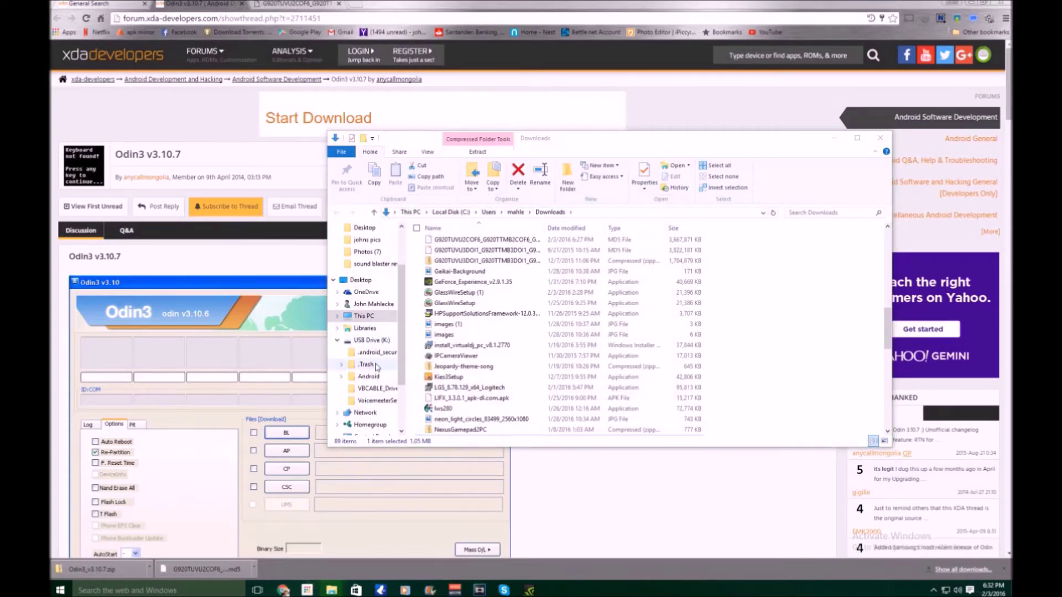
scroll(496, 366, "up", 8)
- Drag the Odin3_v3.10.7 folder and the G920 .md5 firmware file onto the Desktop
scroll(496, 366, "up", 4)
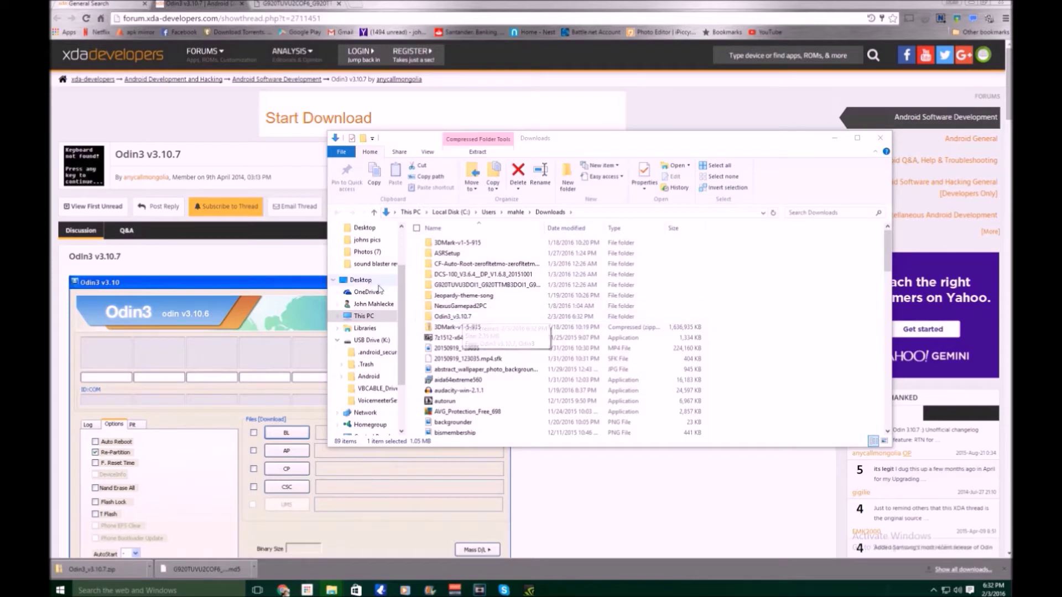
scroll(403, 276, "up", 2)
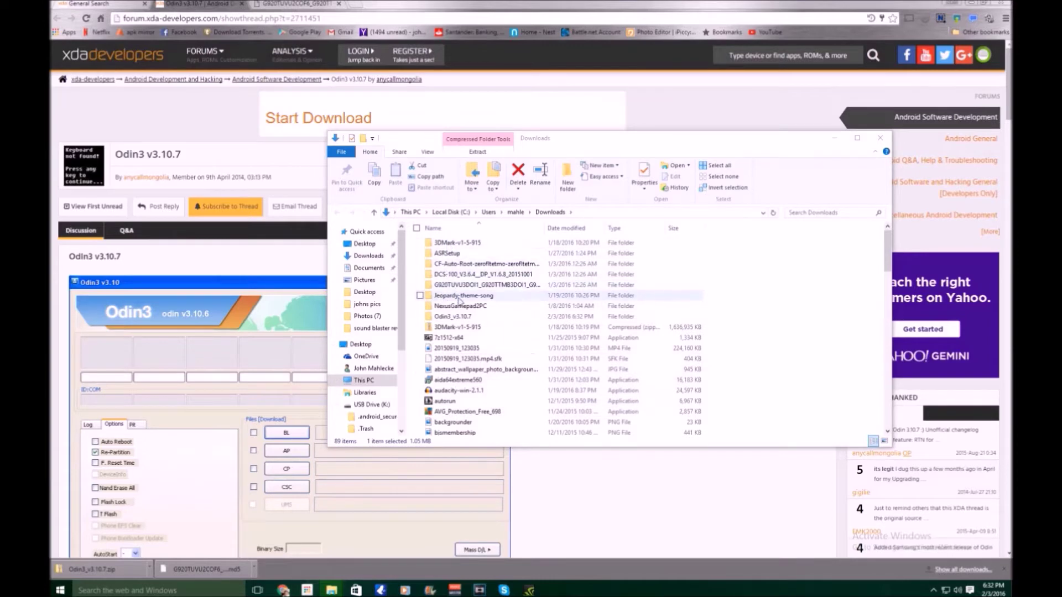
left_click(460, 319)
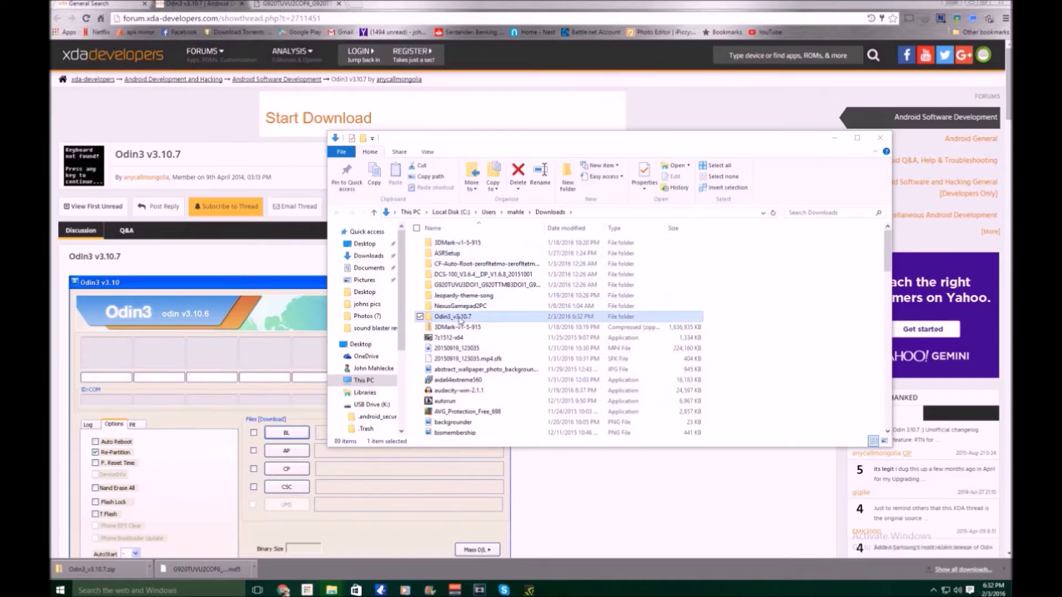
left_click_drag(460, 320, 374, 346)
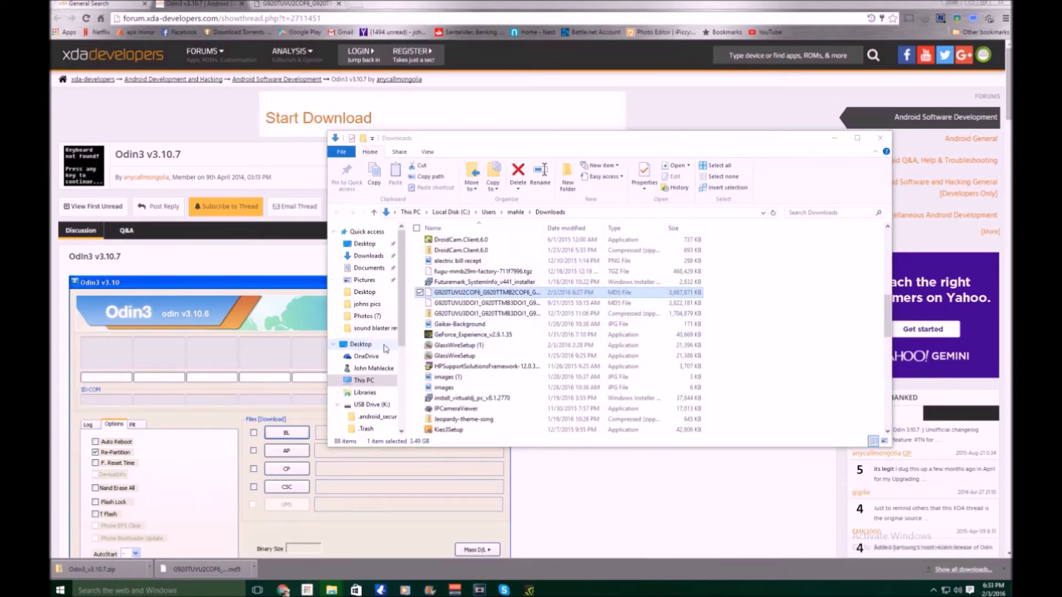
left_click_drag(386, 348, 387, 348)
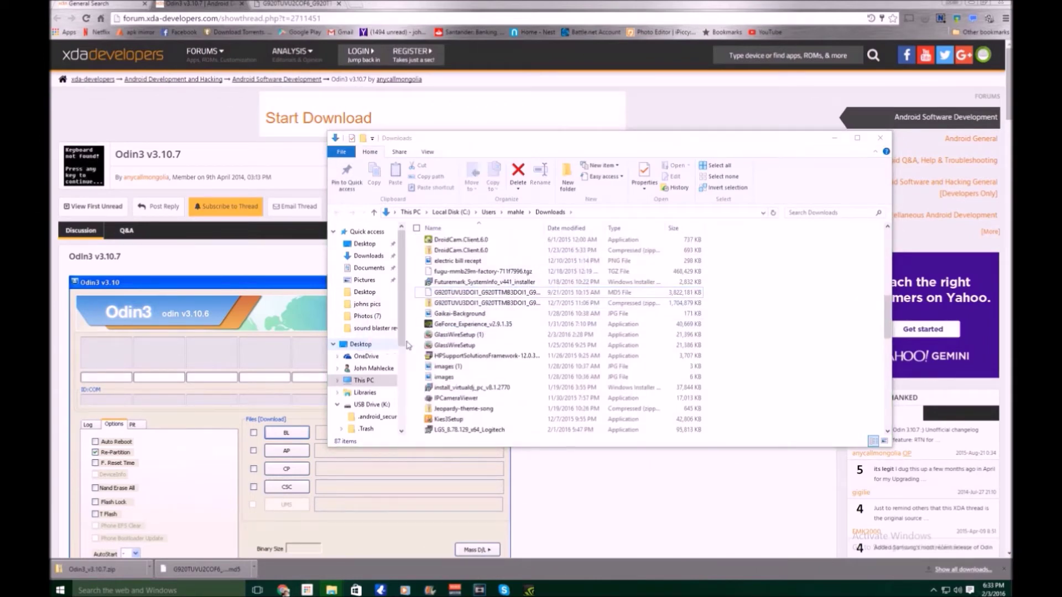
left_click(833, 142)
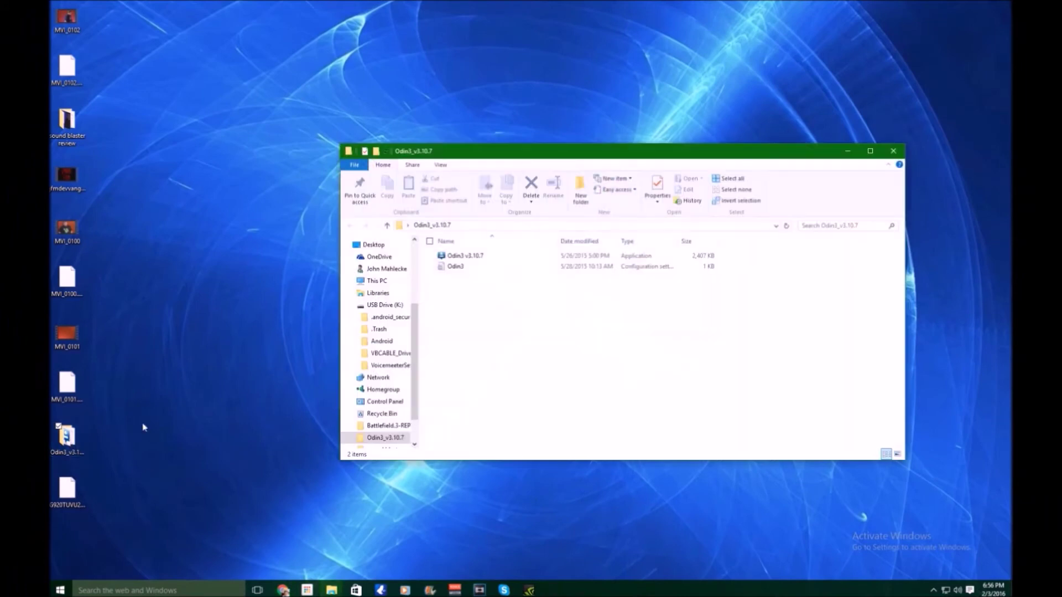
- Run Odin3 v3.10.7 as administrator and allow it to make changes to the PC
left_click(494, 260)
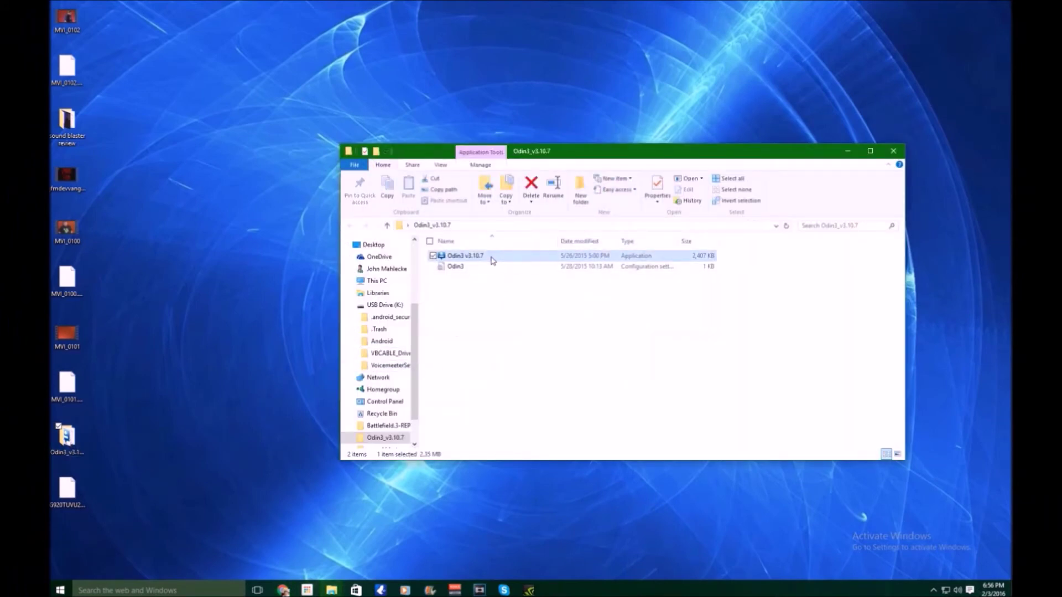
right_click(491, 260)
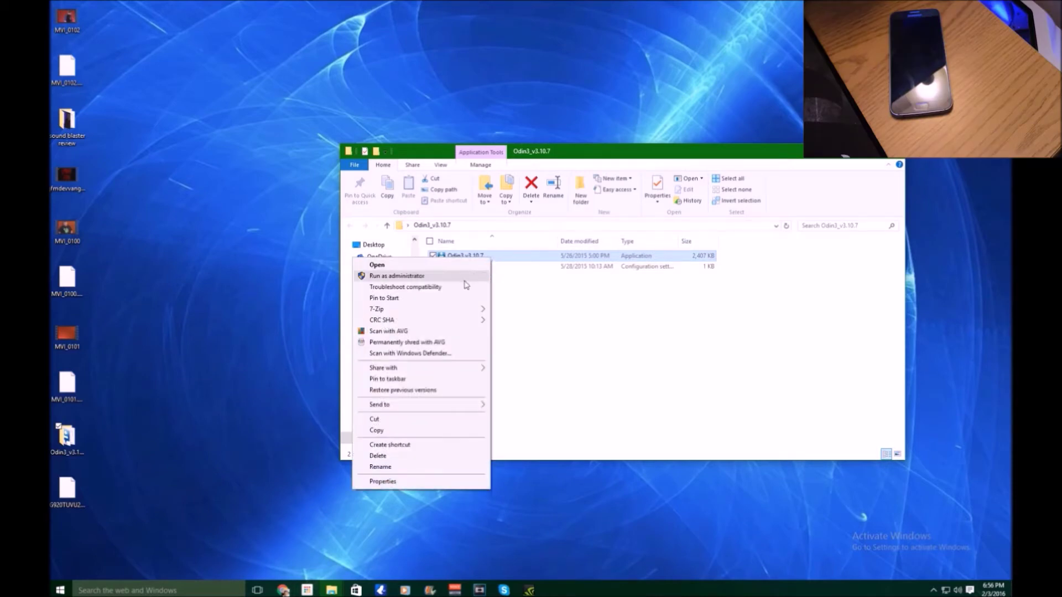
left_click(416, 276)
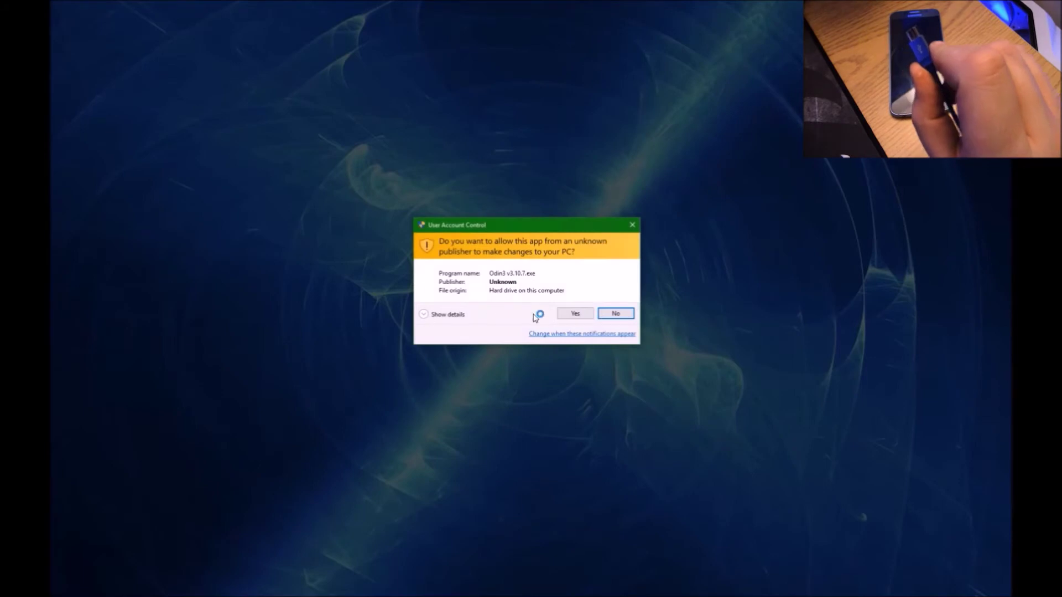
left_click(578, 314)
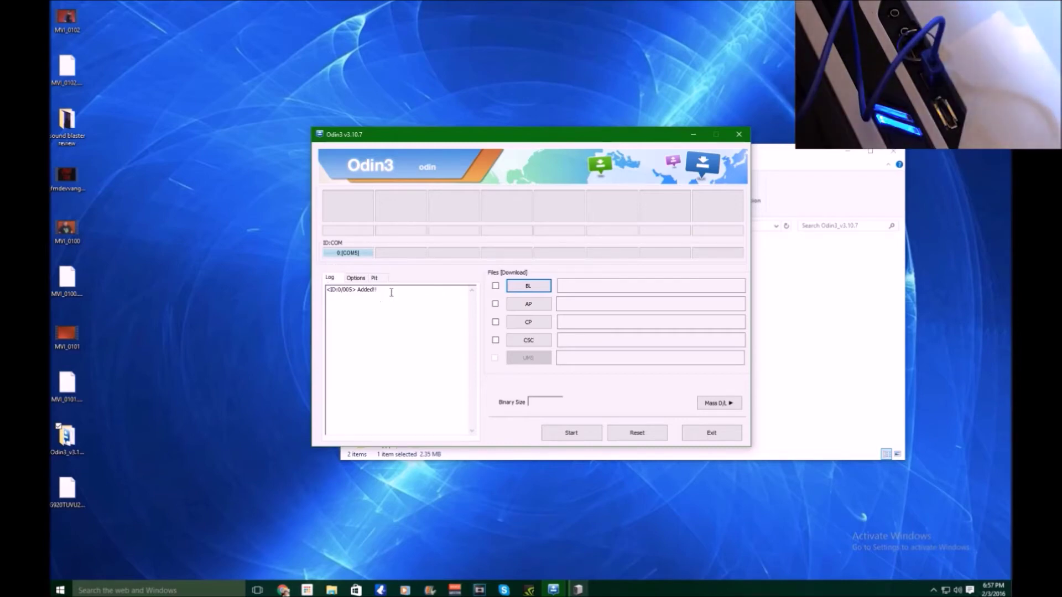
- Tick the AP checkbox in Odin's Files panel
left_click(494, 304)
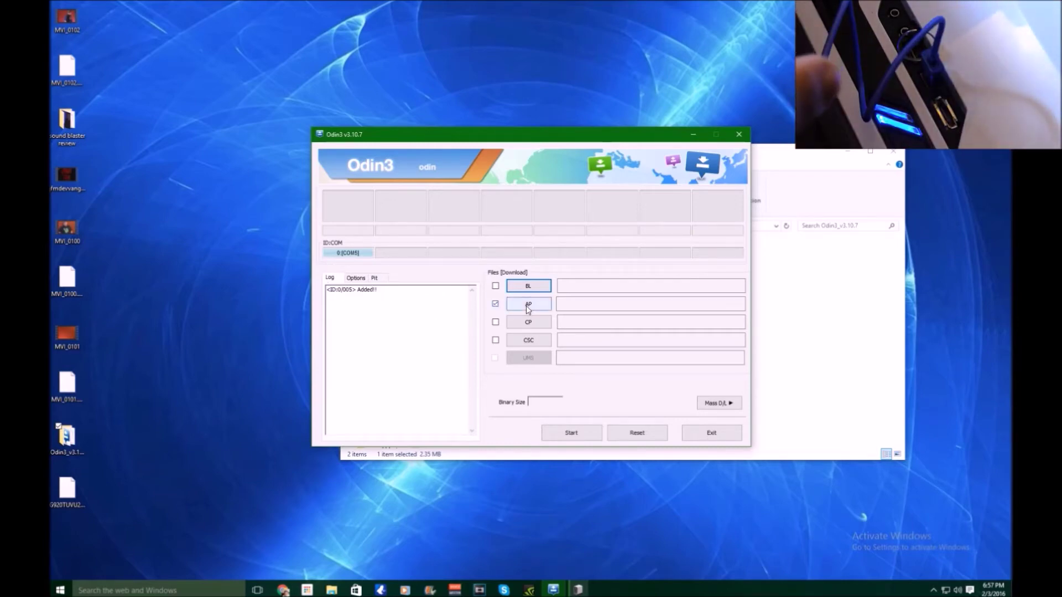
- Load G920TUVU3DOI1_G920TTMB3DOI1_G920TUVU3DOI1_HOME.tar.md5 from the Desktop into the AP slot
left_click(528, 304)
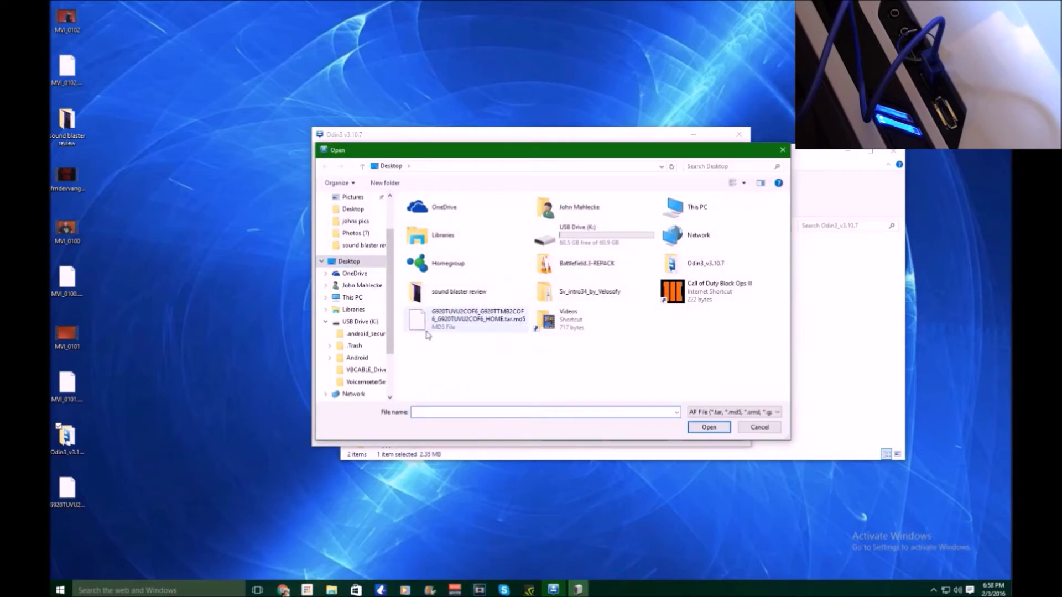
left_click(469, 327)
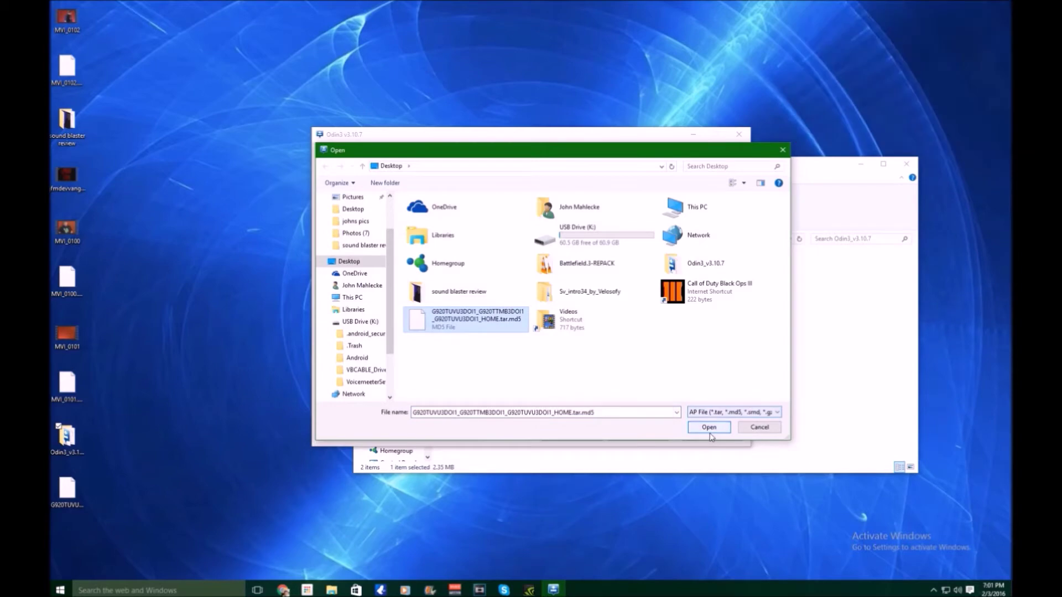
left_click(709, 431)
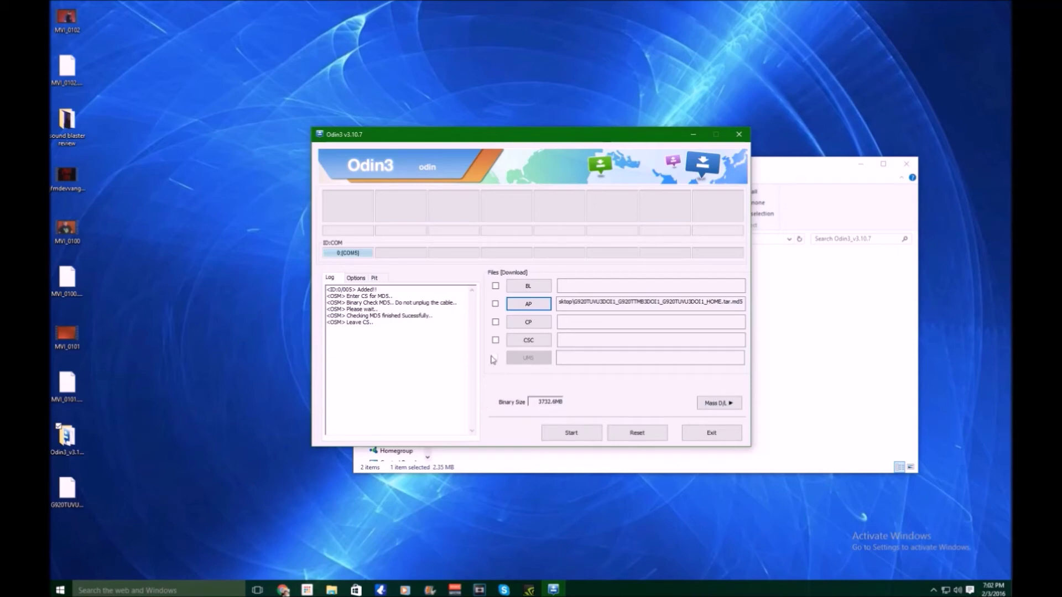
- Tick AP and start flashing the G920 stock firmware to the phone
left_click(496, 304)
left_click(564, 435)
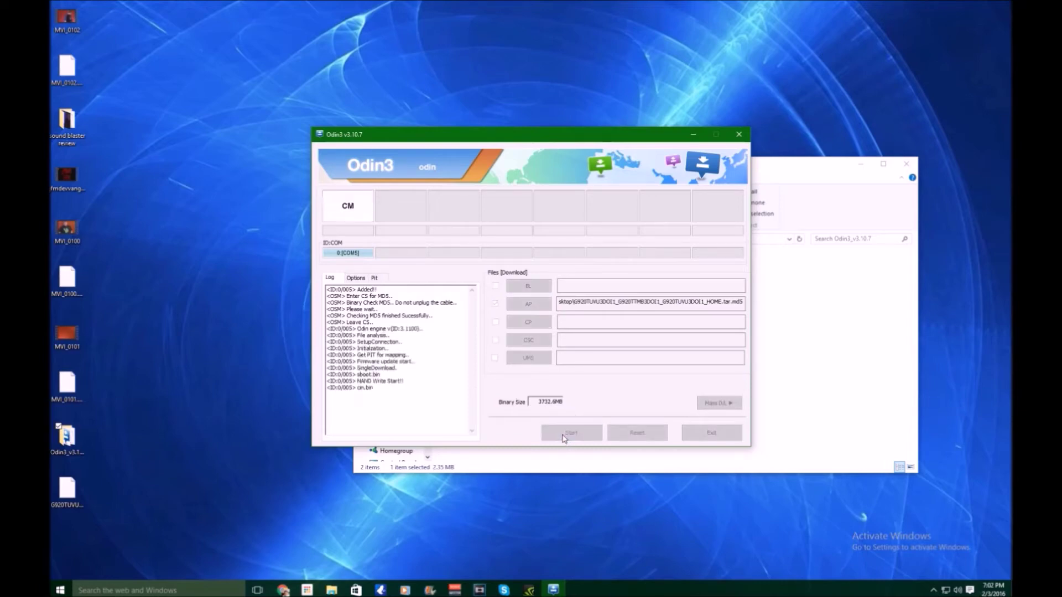